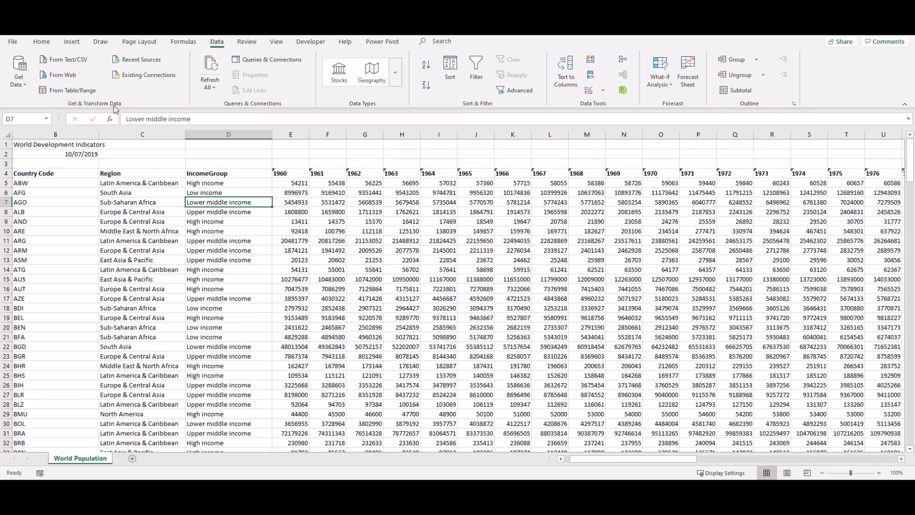
Format the data range B4:BK221 as a table with headers, using a light green style with a solid green header row
left_click(42, 178)
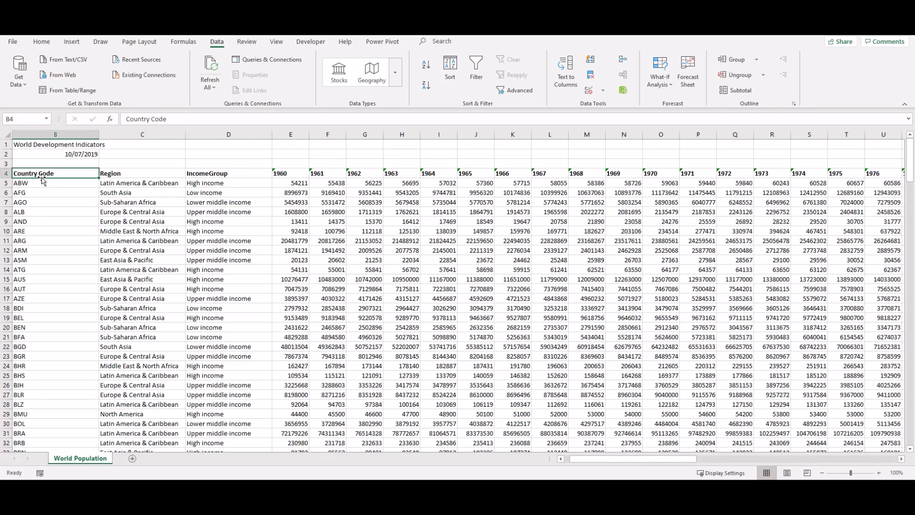
key("ctrl+shift+Right")
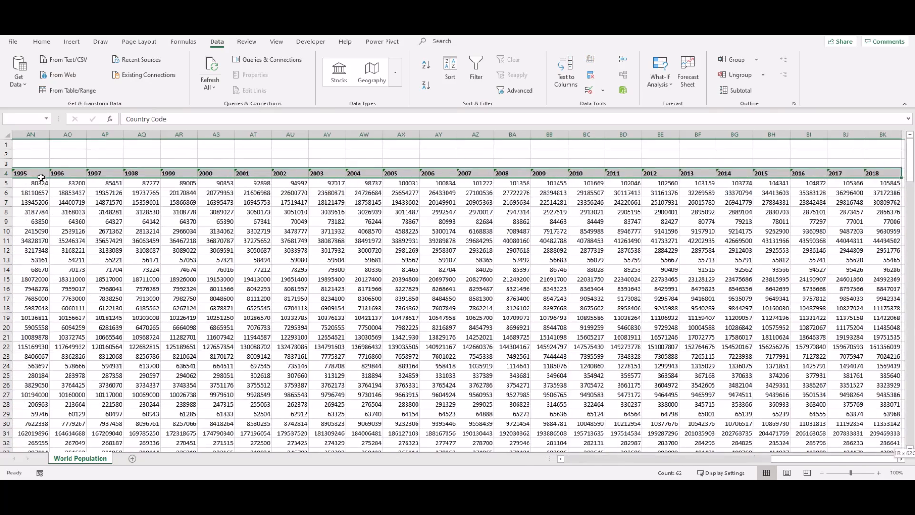
key("ctrl+shift+Down")
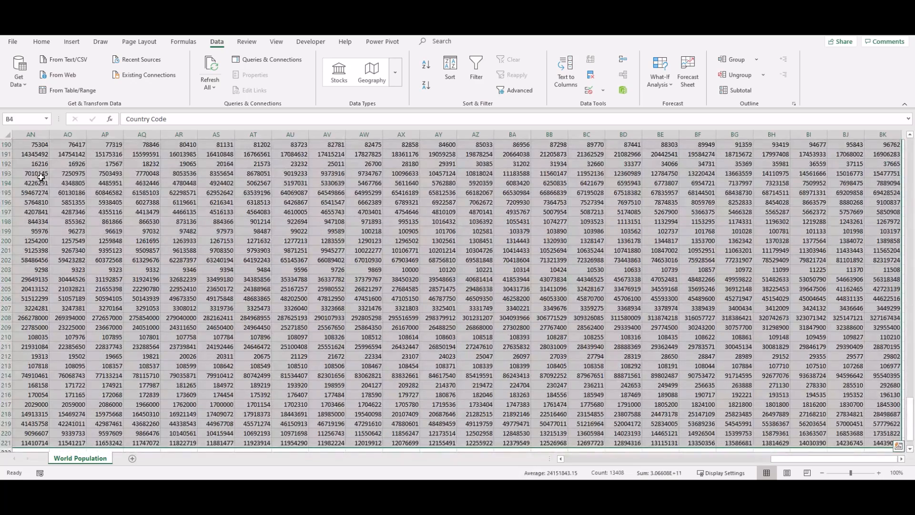
left_click(43, 43)
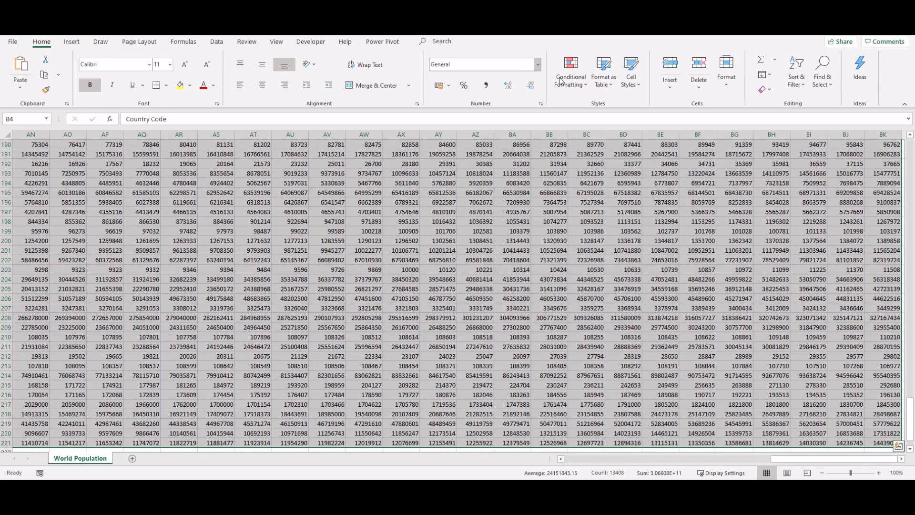
left_click(605, 84)
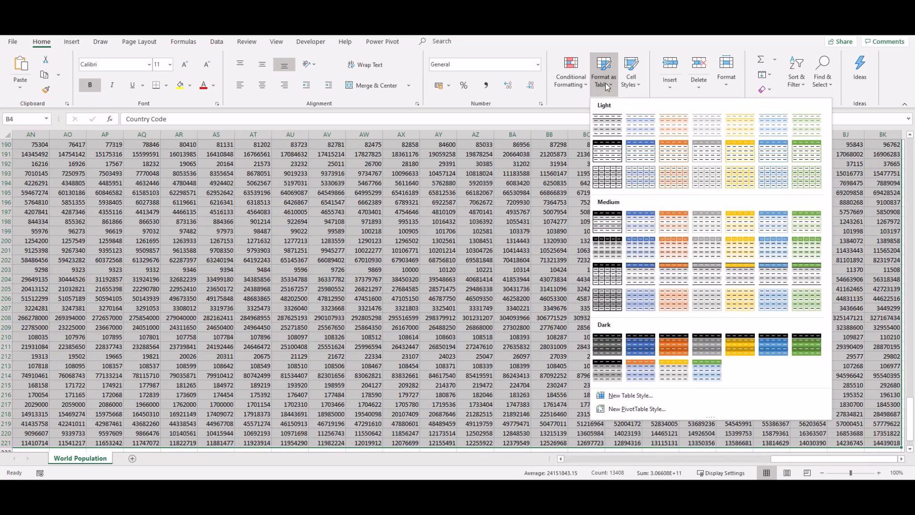
left_click(803, 151)
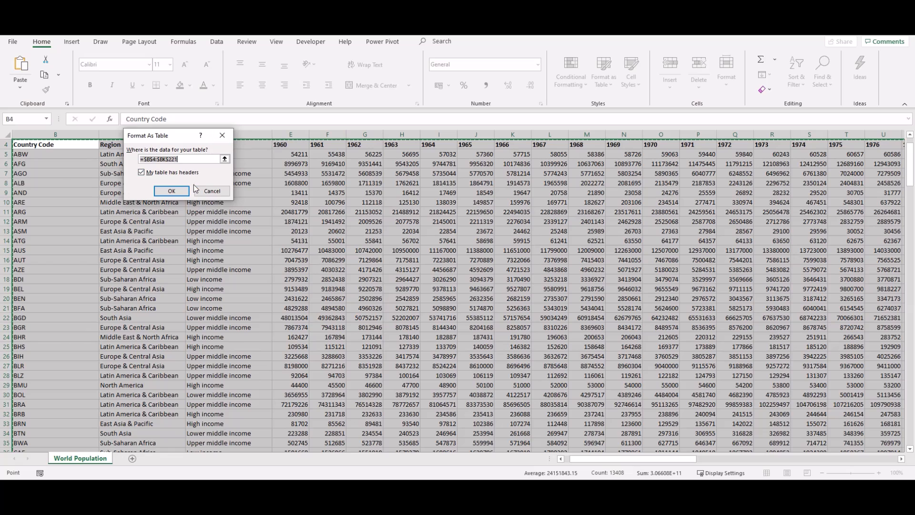
left_click(176, 191)
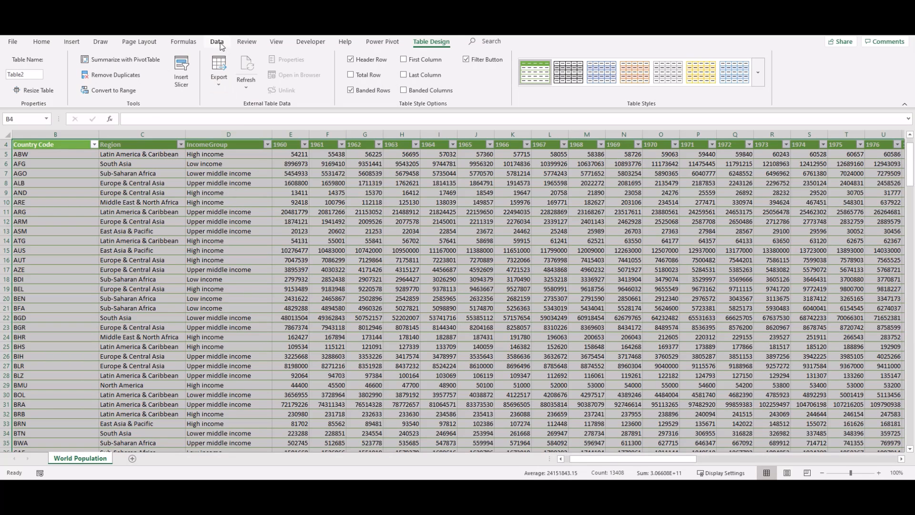
Open the table in Power Query Editor and unpivot the year columns from 1960 through 2018
left_click(219, 44)
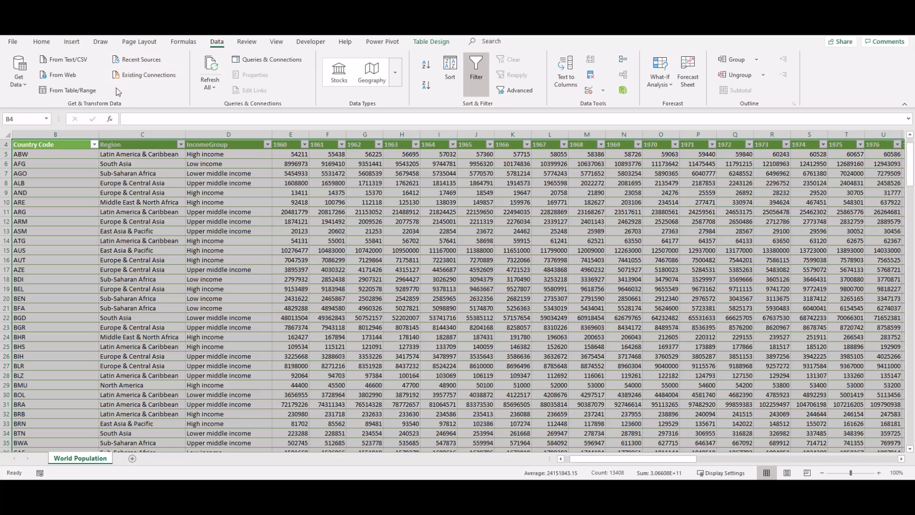
left_click(82, 91)
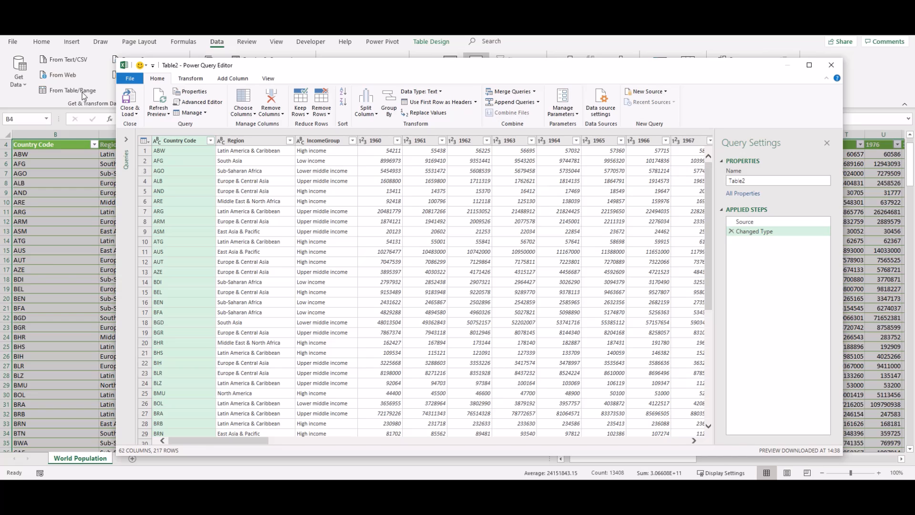
left_click(379, 141)
left_click_drag(231, 441, 663, 473)
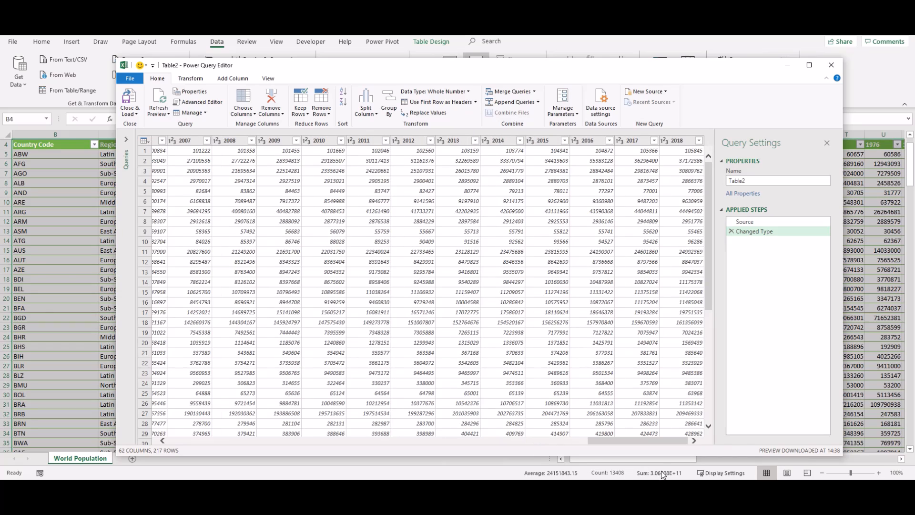
left_click(682, 144, "shift")
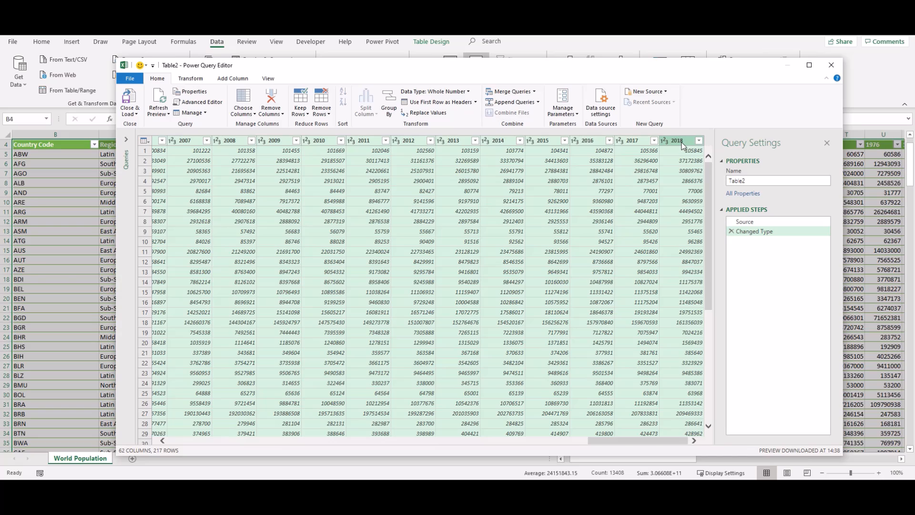
left_click(190, 79)
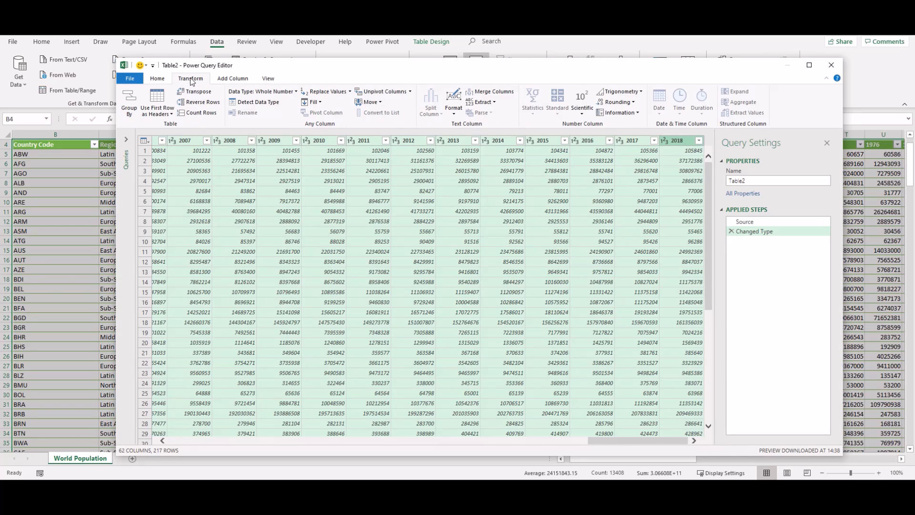
left_click(381, 92)
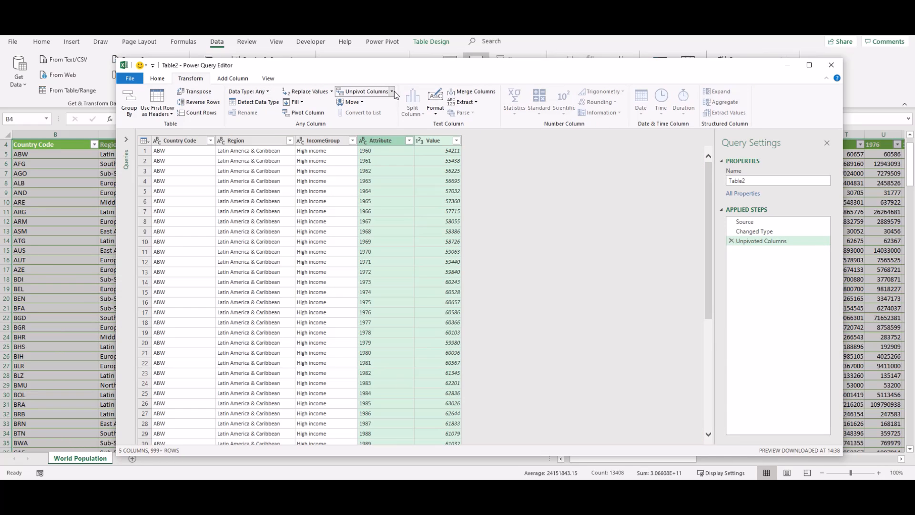
Rename the Attribute column to Year and the Value column to Population
double_click(390, 142)
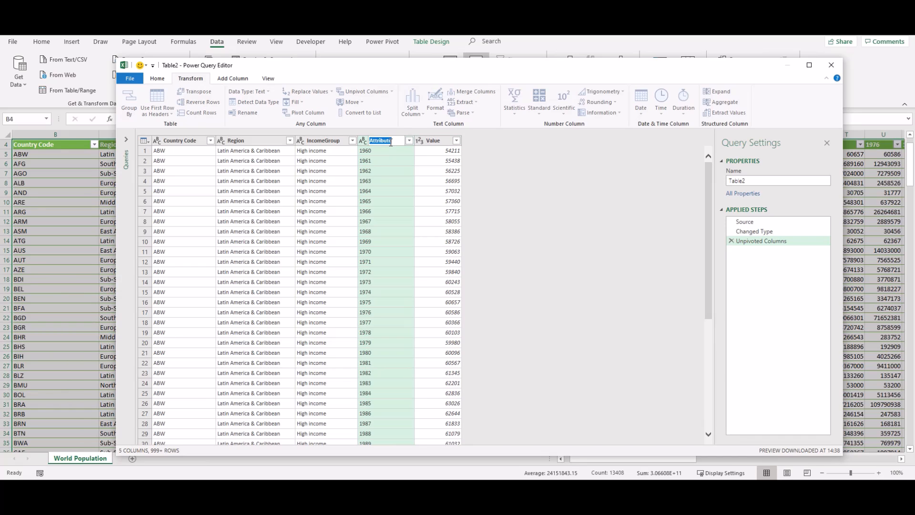
type("Year")
key("Return")
double_click(427, 140)
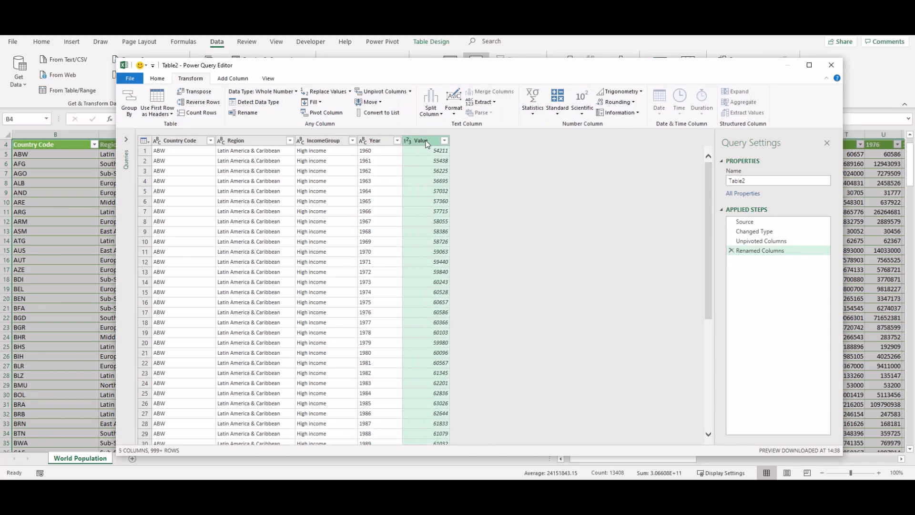
type("Po")
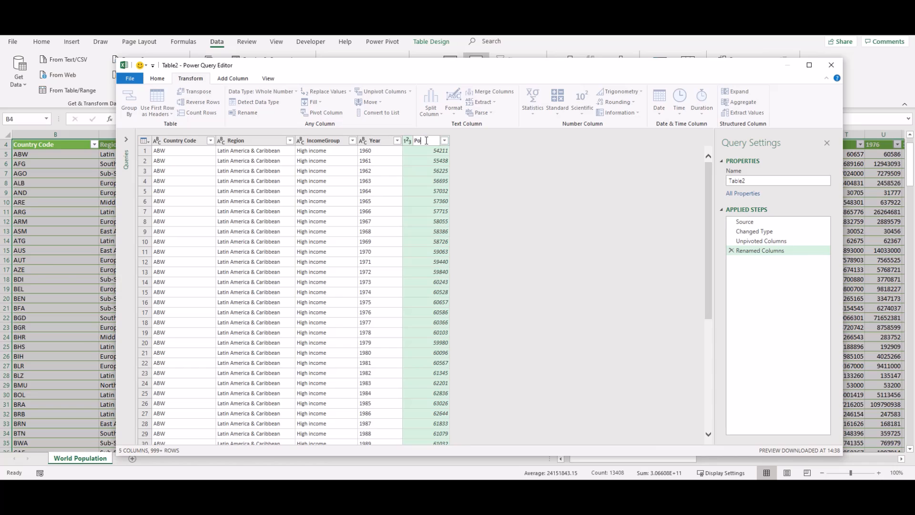
type("pulation")
key("Return")
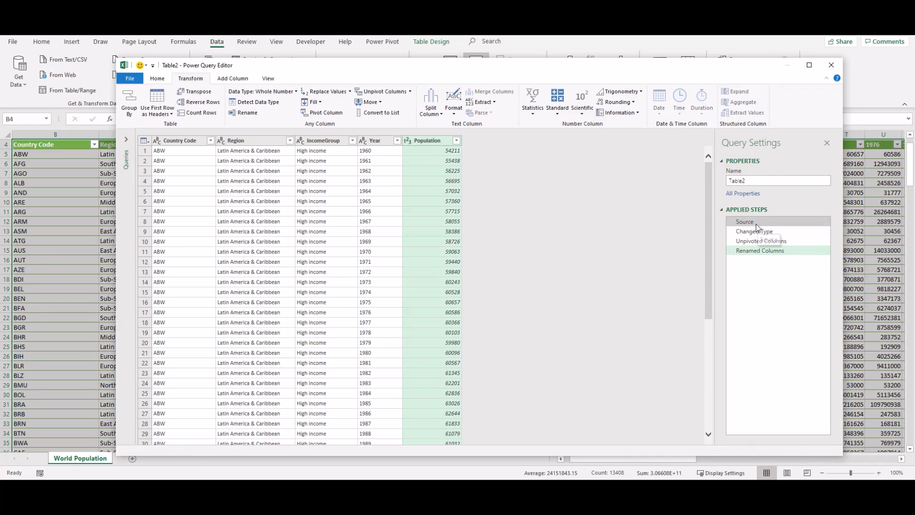
Review the query's Source and Changed Type steps, and close the editor, loading the unpivoted data to a new worksheet
left_click(756, 224)
left_click(759, 232)
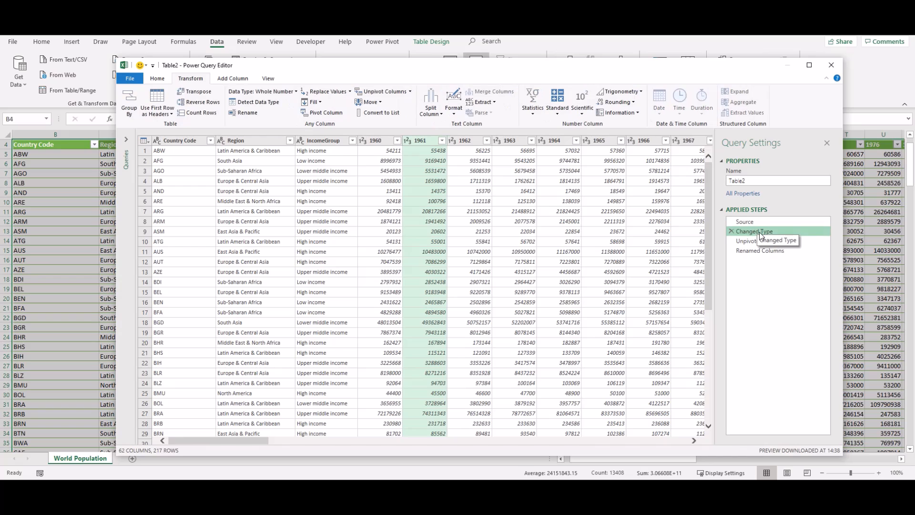
left_click(754, 221)
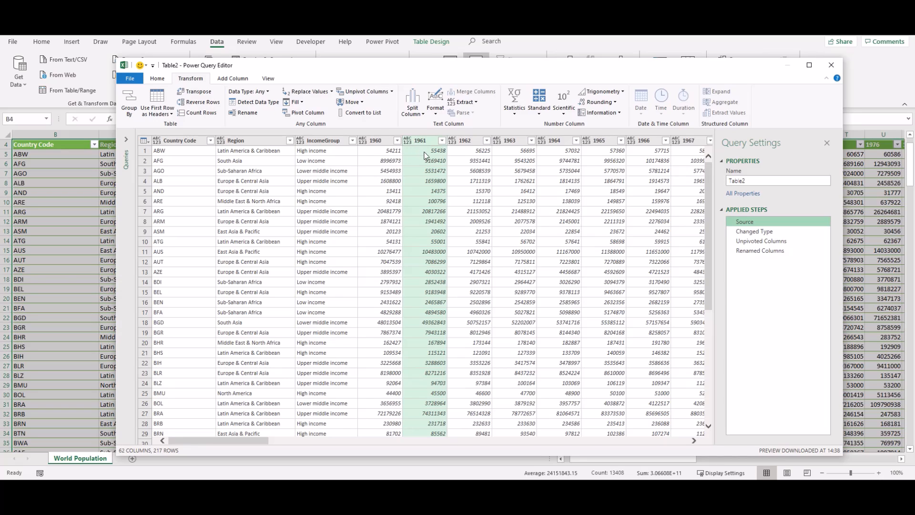
left_click(742, 231)
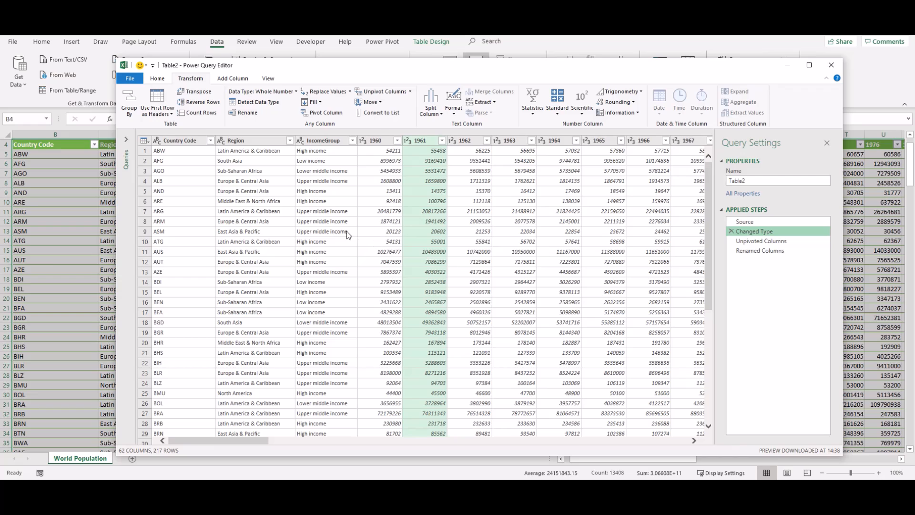
left_click(158, 79)
left_click(131, 108)
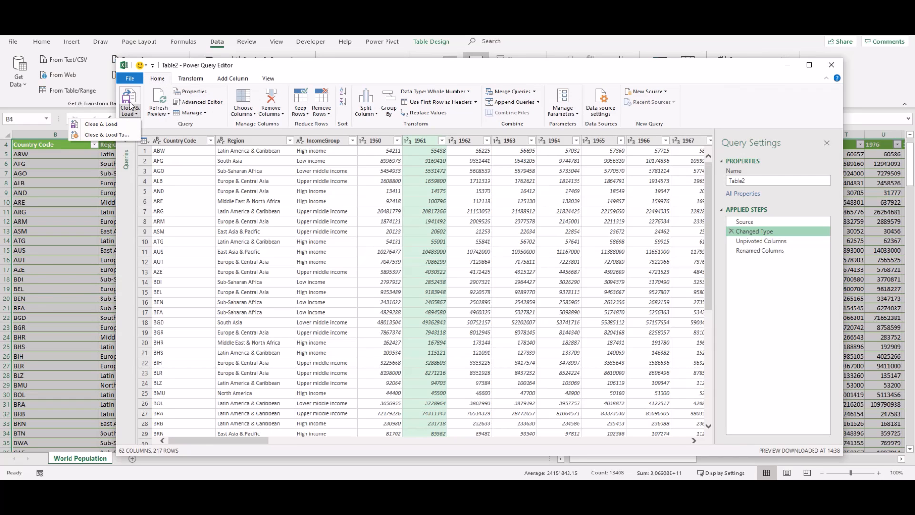
left_click(131, 96)
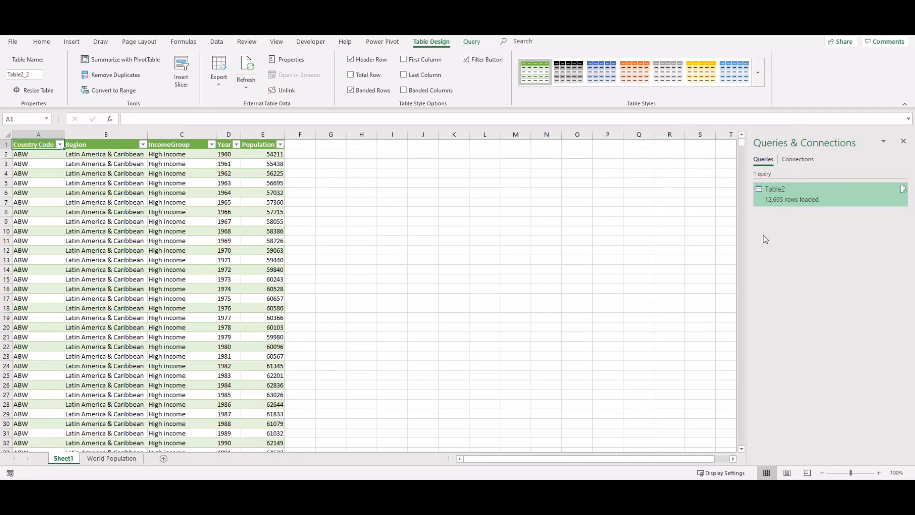
mouse_move(779, 205)
On the World Population sheet, add a 2019 column after 2018 and enter 999 in its first data row
left_click(111, 458)
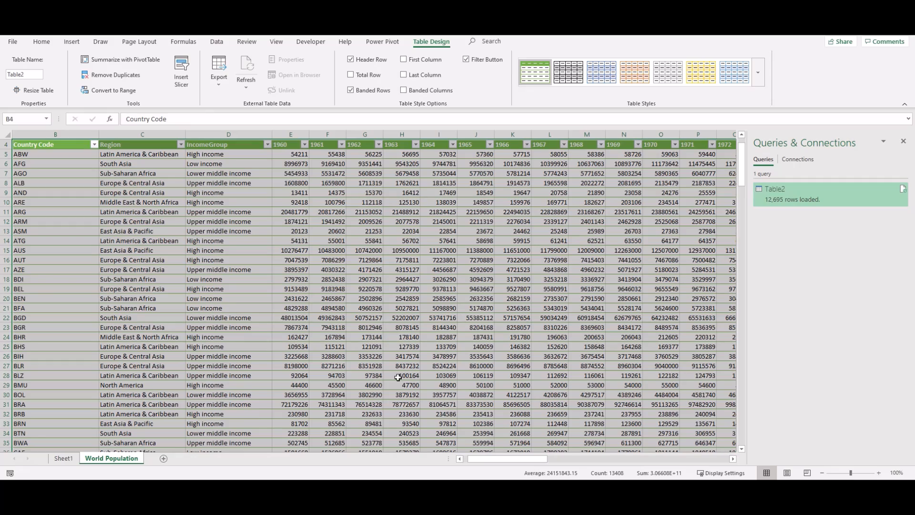
left_click_drag(542, 457, 730, 465)
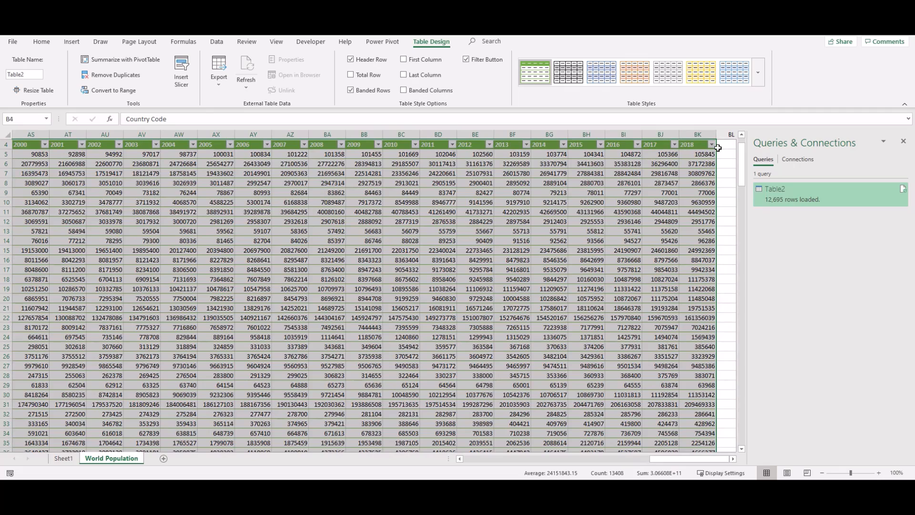
left_click(724, 148)
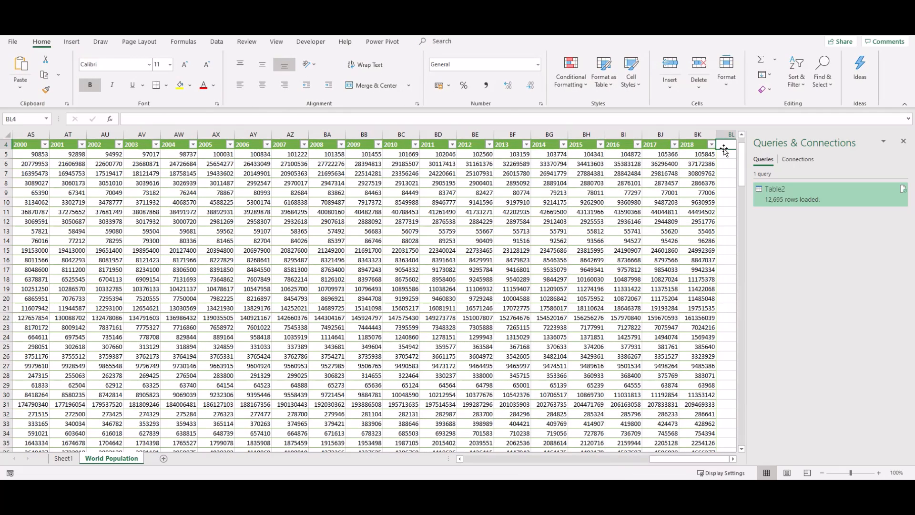
type("2019")
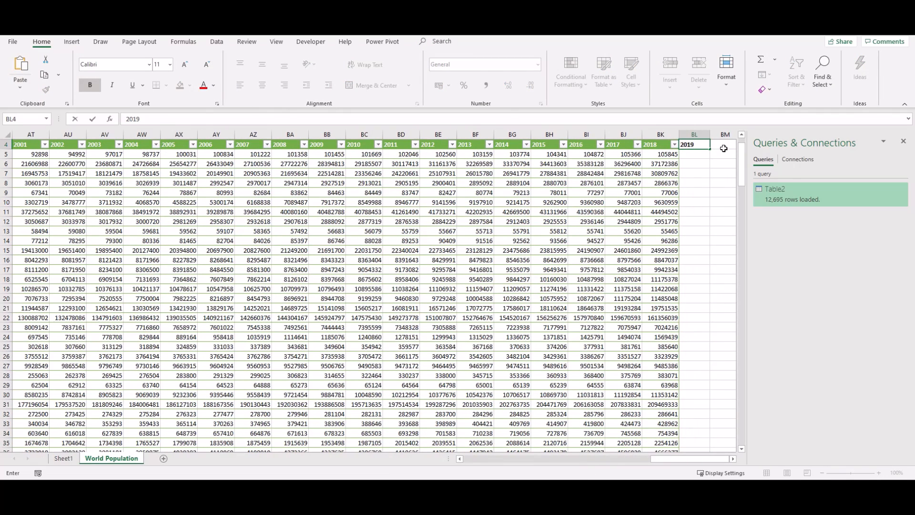
key("Return")
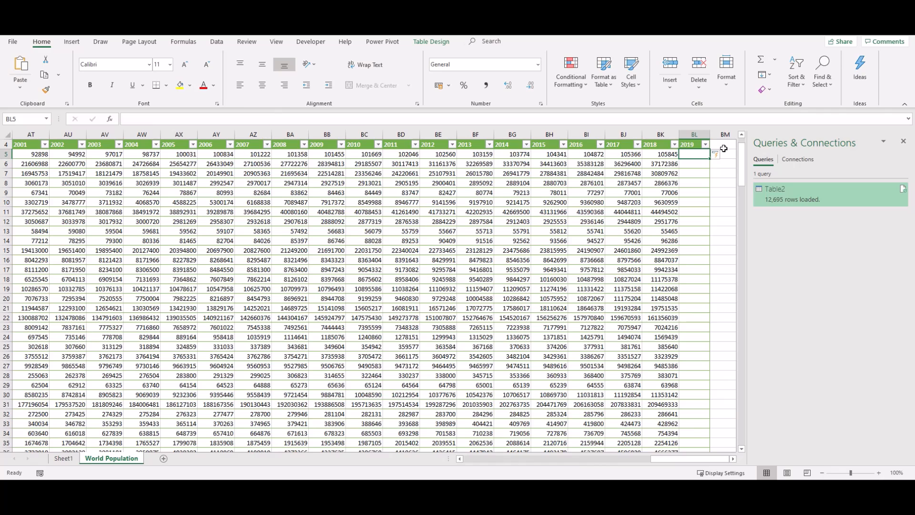
type("999")
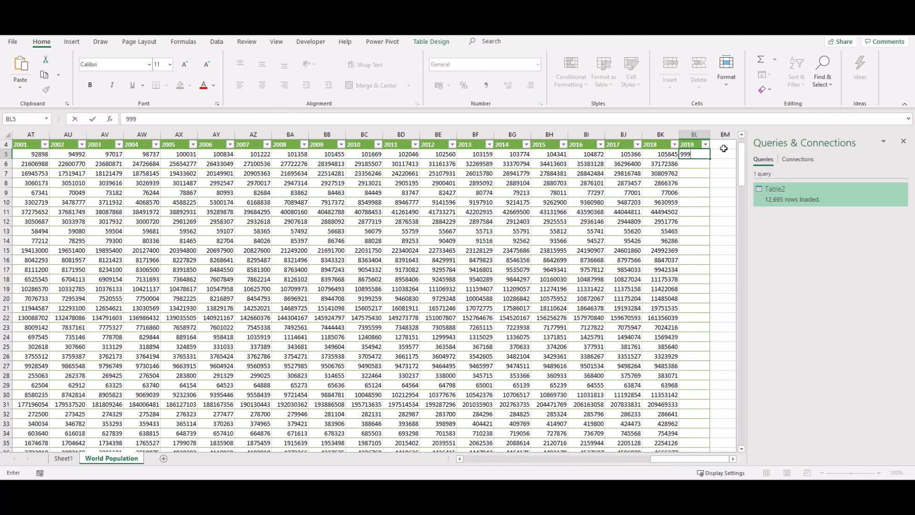
key("Return")
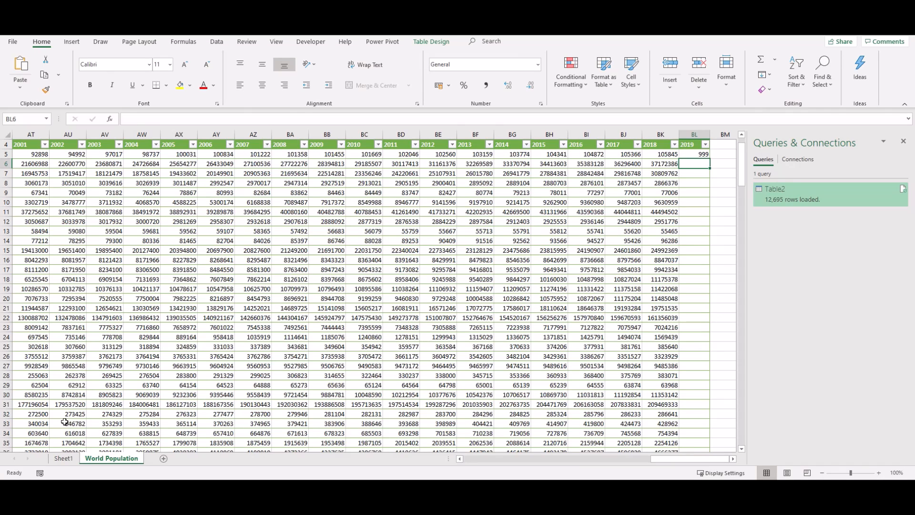
Refresh the Table2 query from Sheet1 and locate the 2019 row for country code ABW in the loaded table
left_click(63, 458)
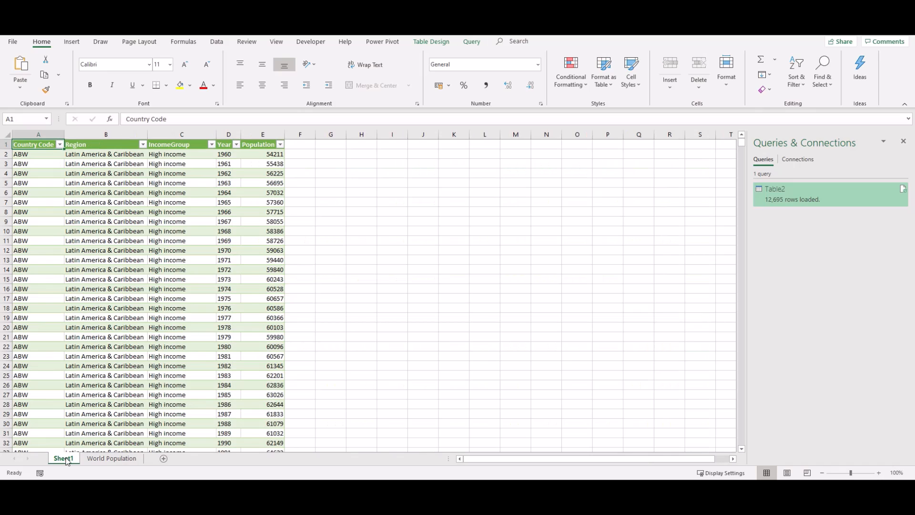
left_click(904, 189)
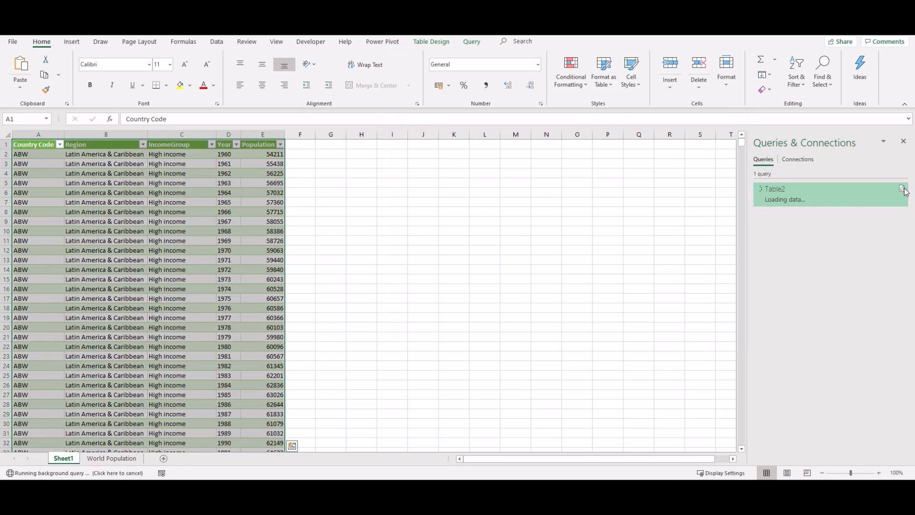
scroll(210, 290, "down", 9)
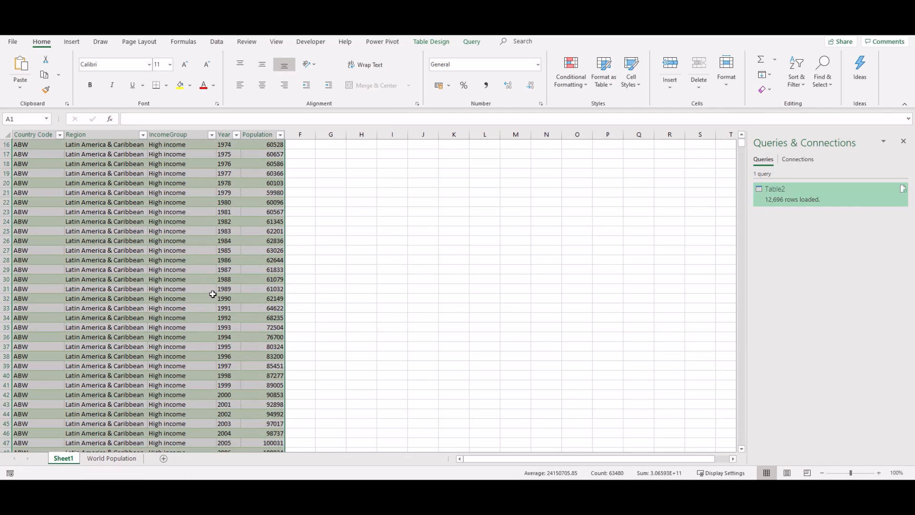
scroll(215, 298, "down", 5)
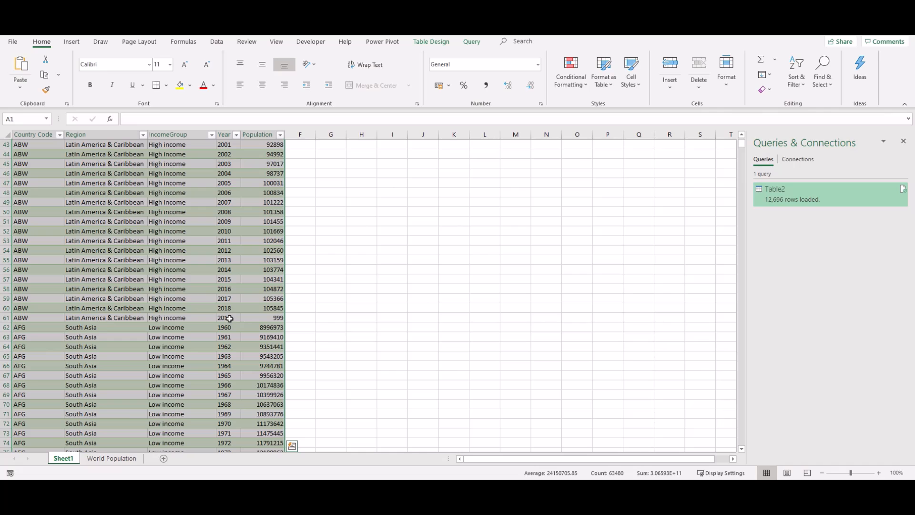
left_click(229, 319)
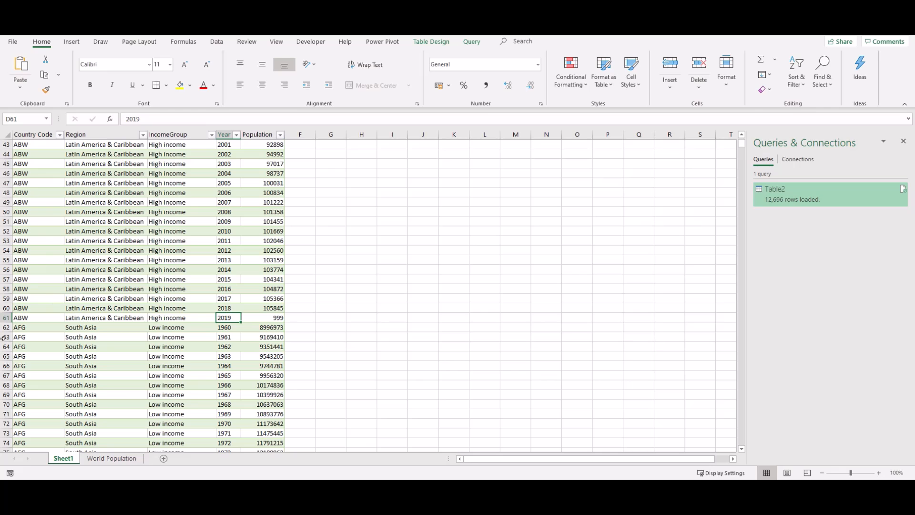
Undo the Table2 query refresh and the added 2019 column with its 999 entry on the World Population sheet
left_click(109, 460)
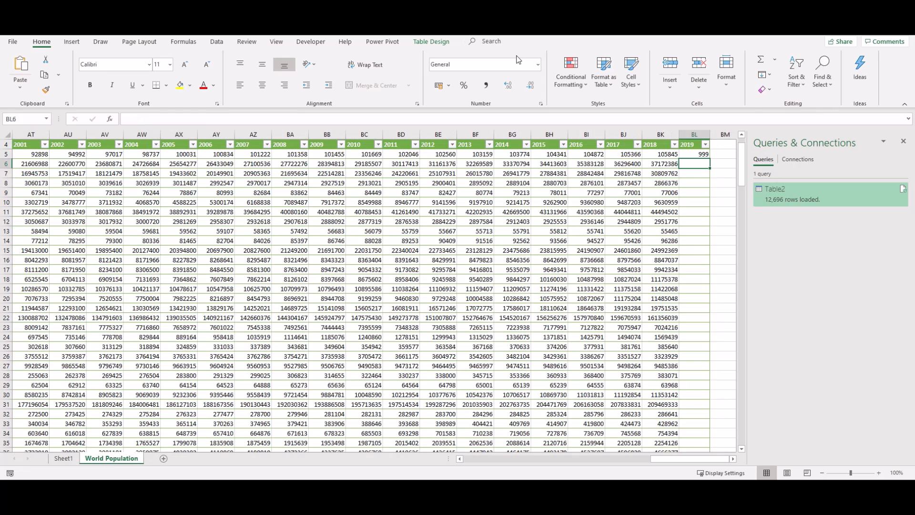
left_click(97, 28)
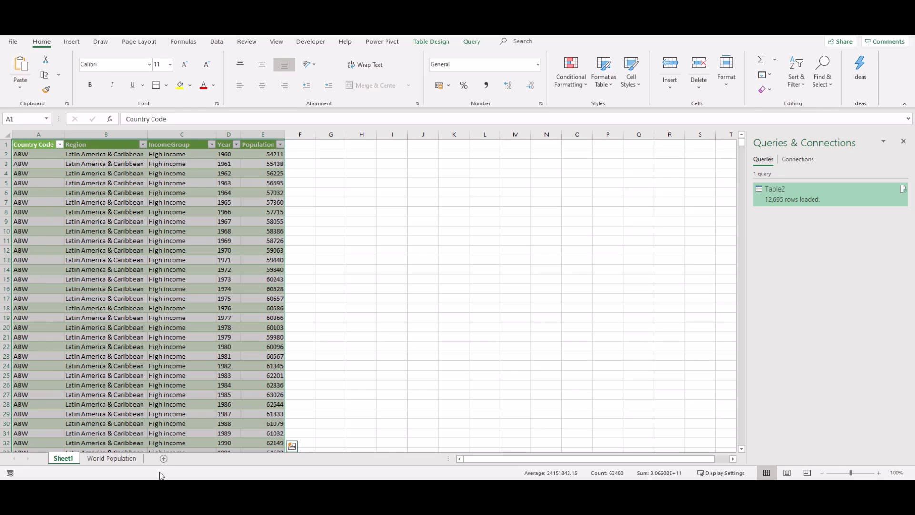
left_click(111, 459)
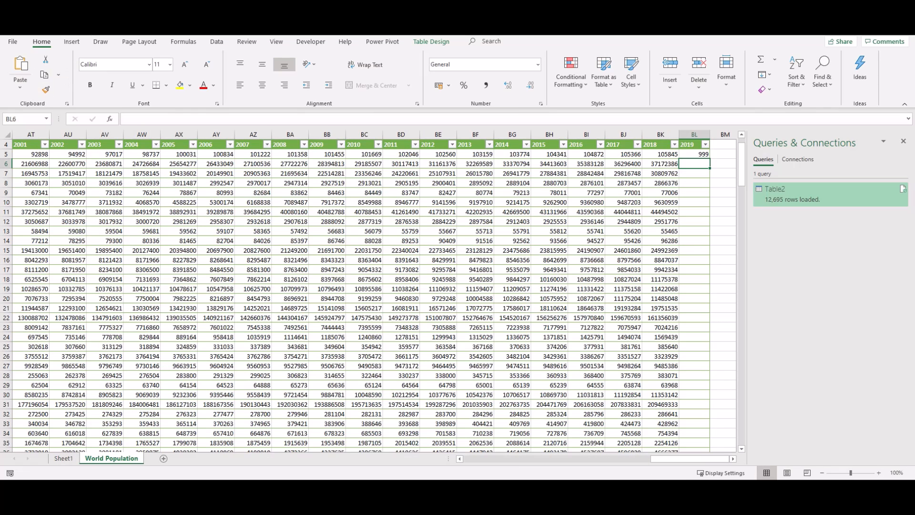
key("ctrl+z")
key("ctrl+z")
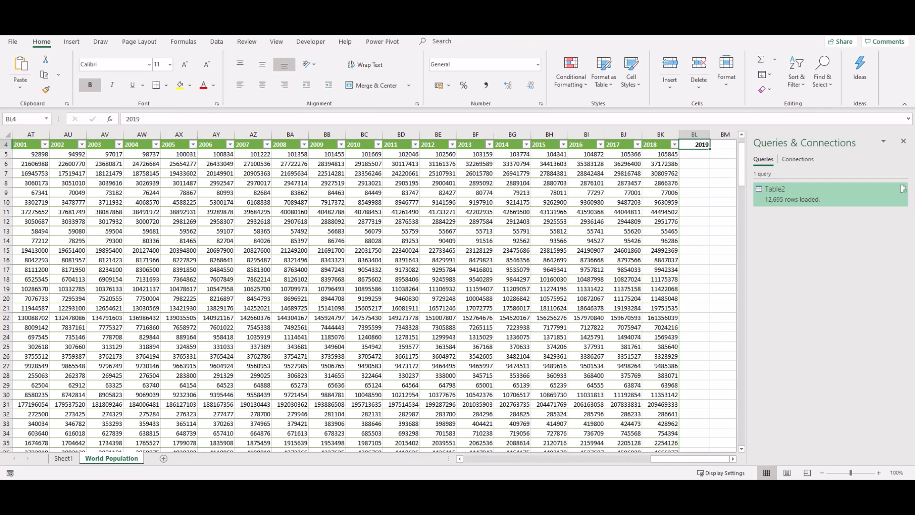
key("ctrl+z")
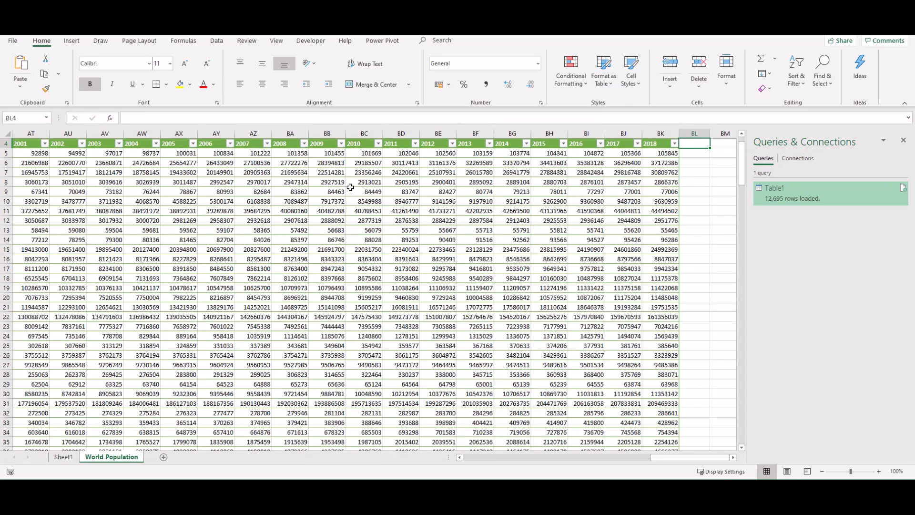
Copy Sheet1 with the unpivoted table into a new workbook, keeping the original sheet in place
right_click(70, 460)
left_click(103, 367)
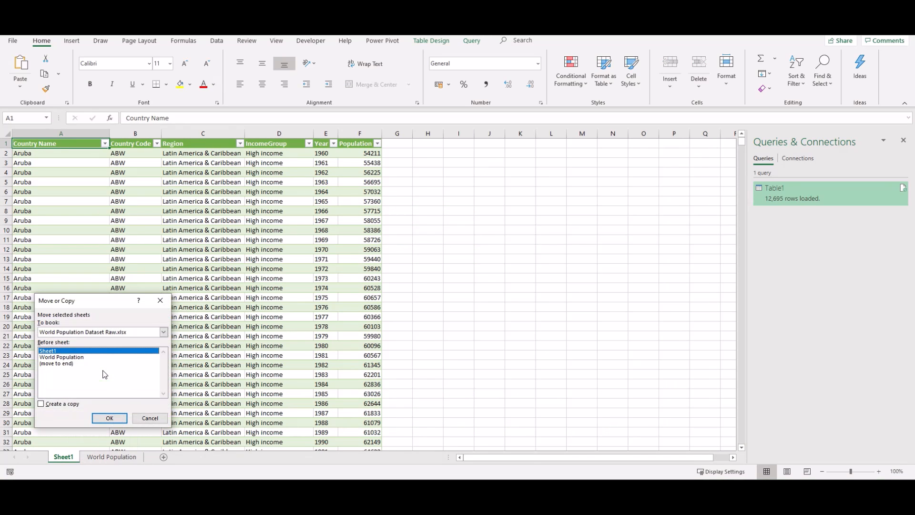
left_click(72, 403)
left_click(163, 331)
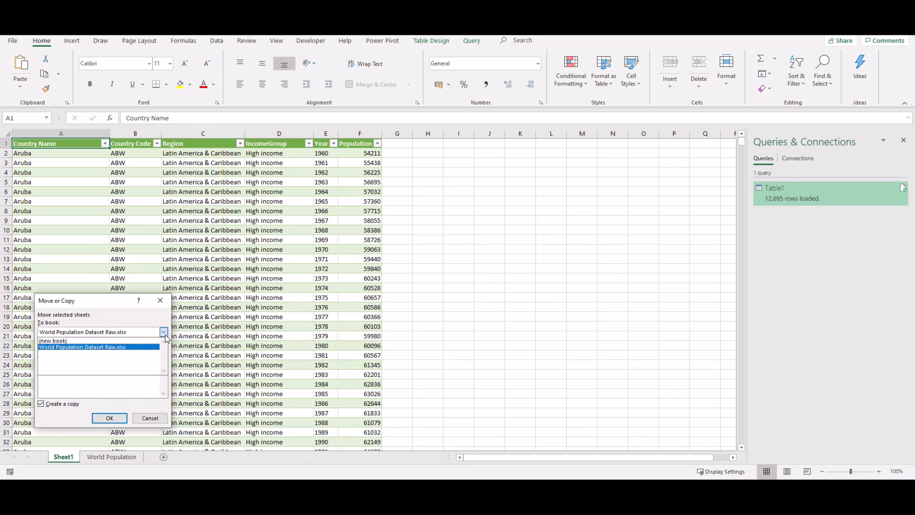
left_click(132, 340)
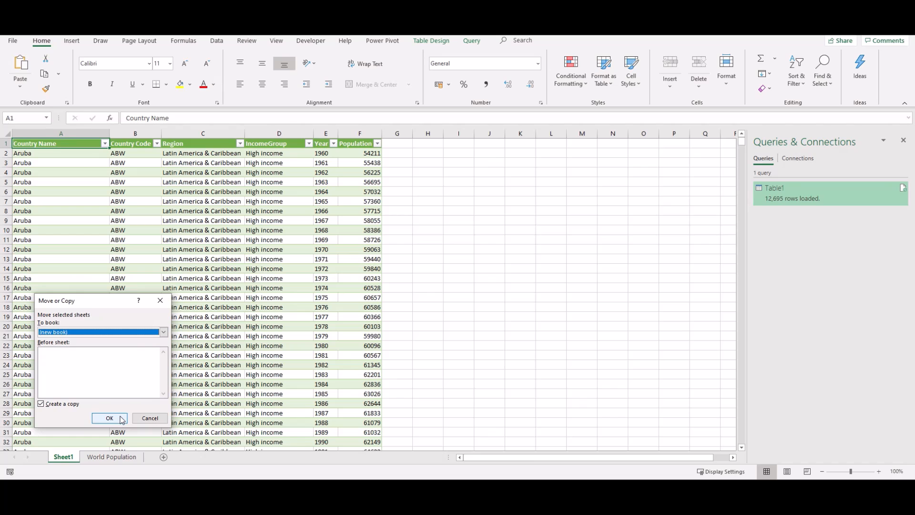
left_click(121, 419)
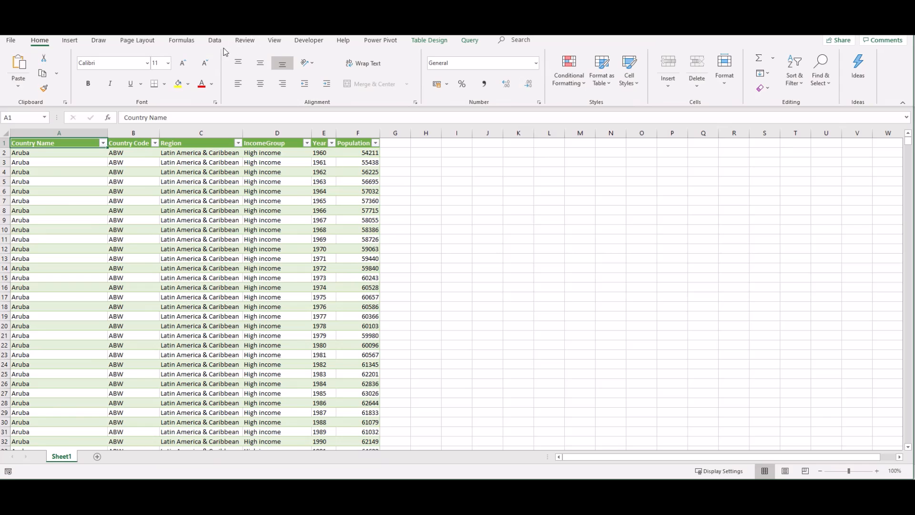
Show the new workbook's queries and connections, delete the Table1 query, and deselect the table
left_click(218, 41)
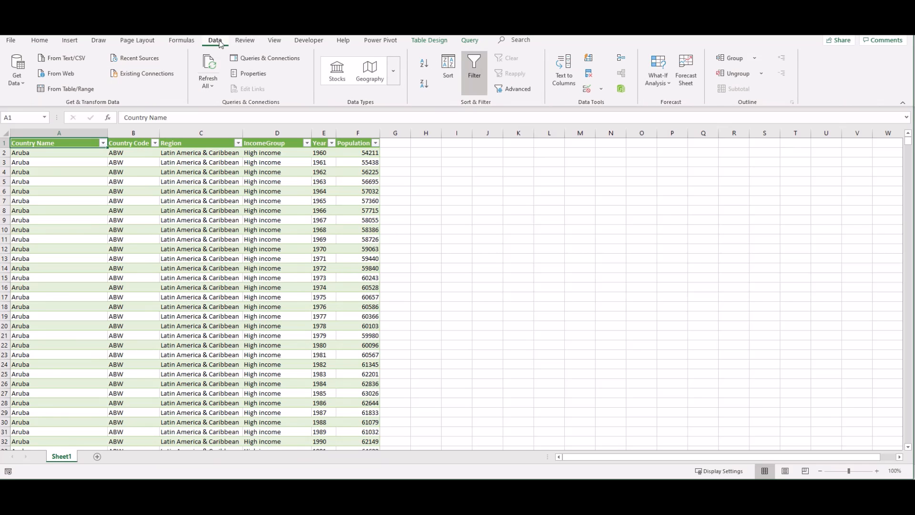
left_click(267, 58)
right_click(808, 200)
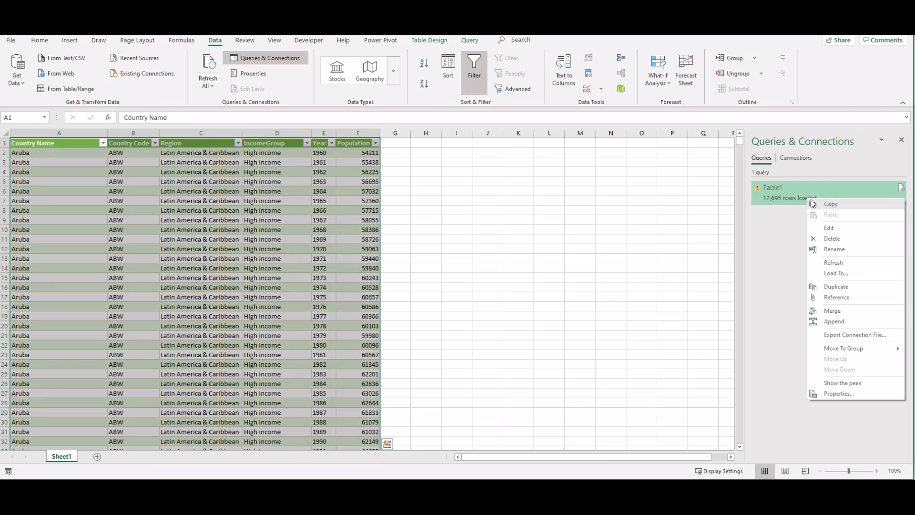
left_click(833, 239)
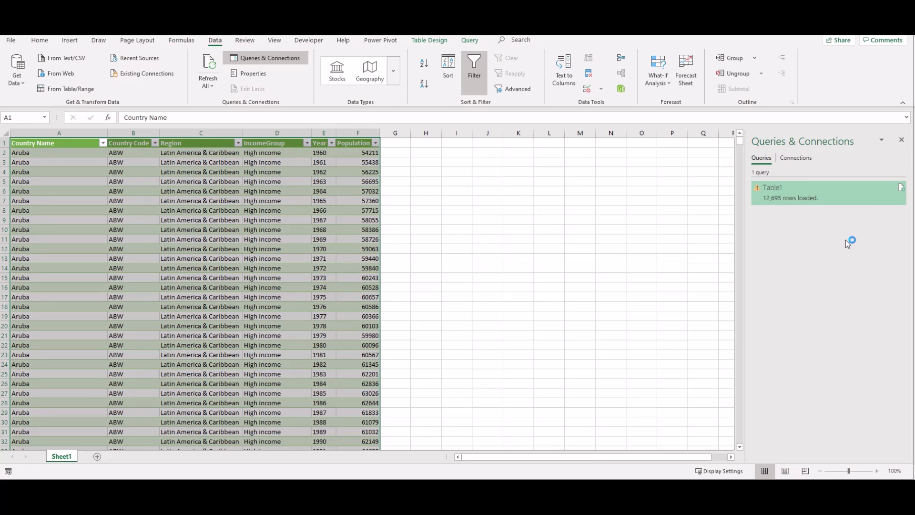
left_click(506, 254)
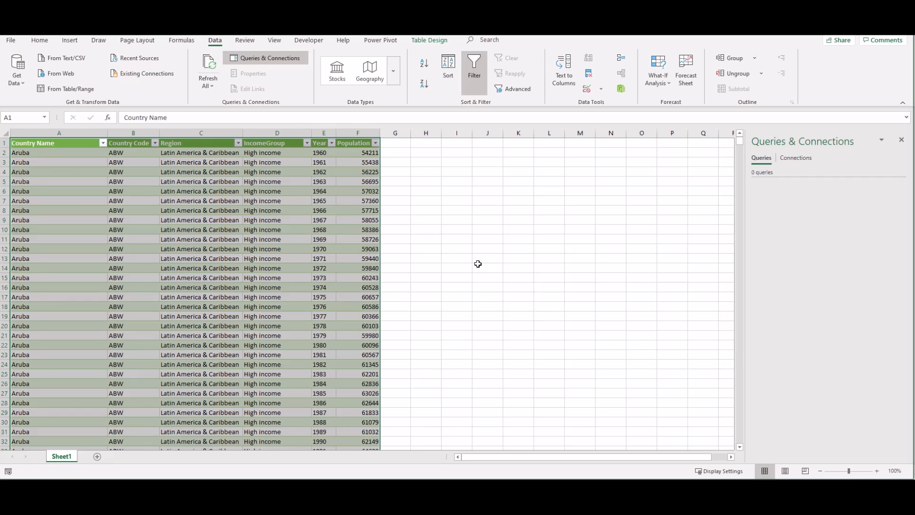
left_click(477, 264)
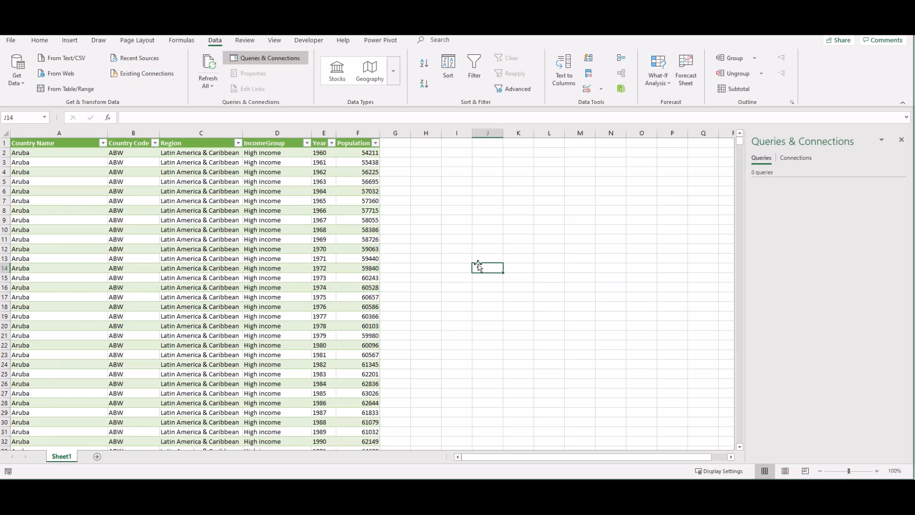
key("alt+r")
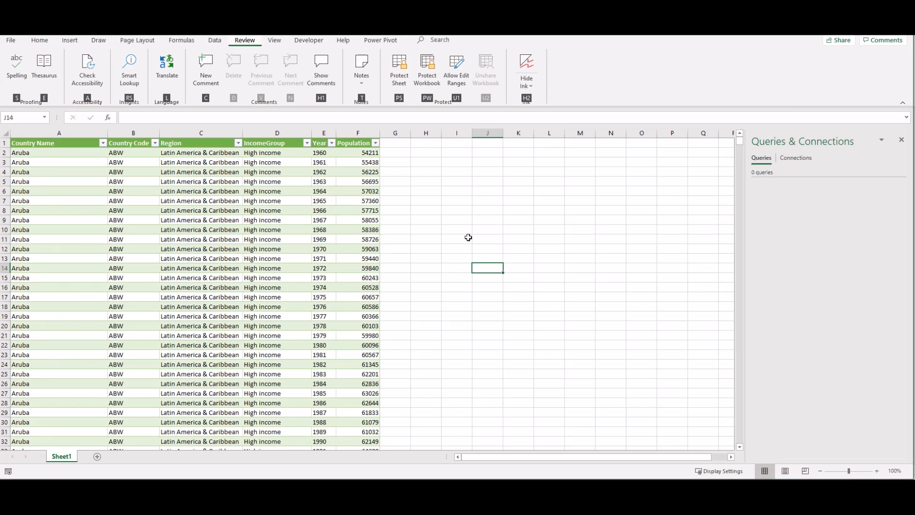